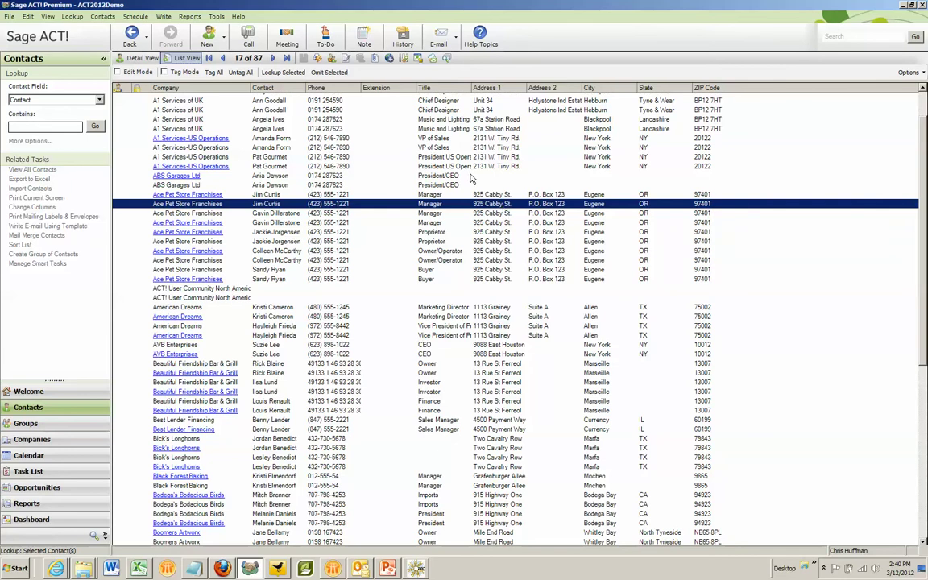
Step: Start the copy/move contact data wizard from the database tools, then cancel it
left_click(215, 17)
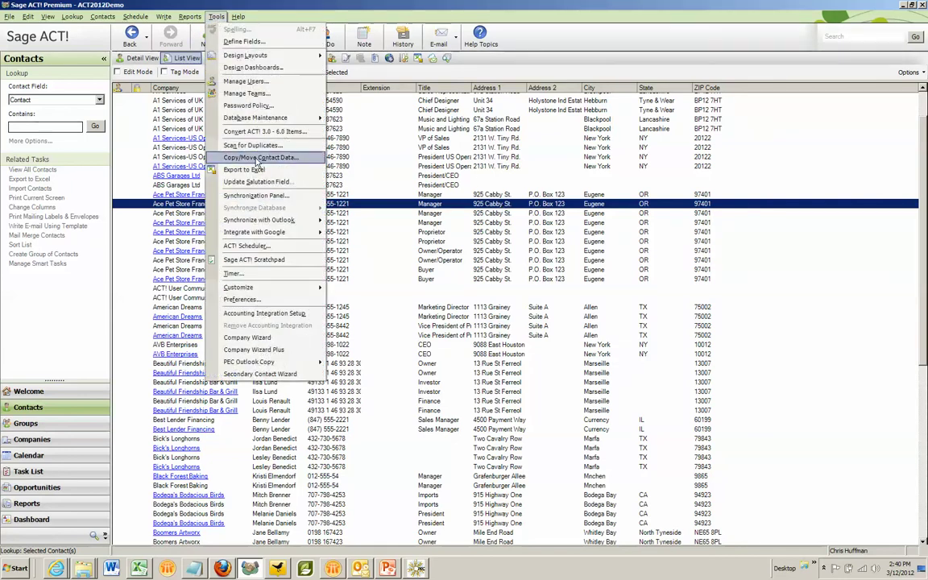
left_click(258, 159)
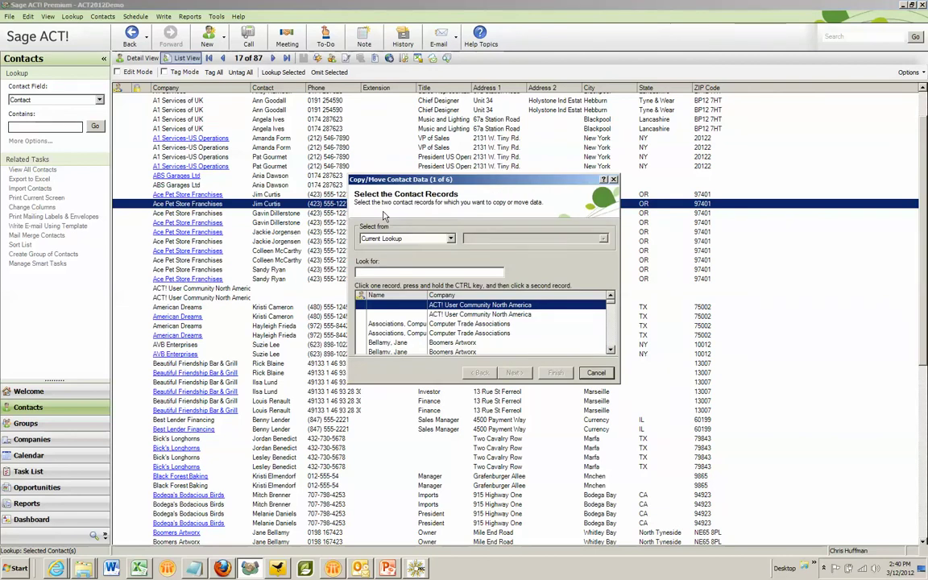
left_click(595, 373)
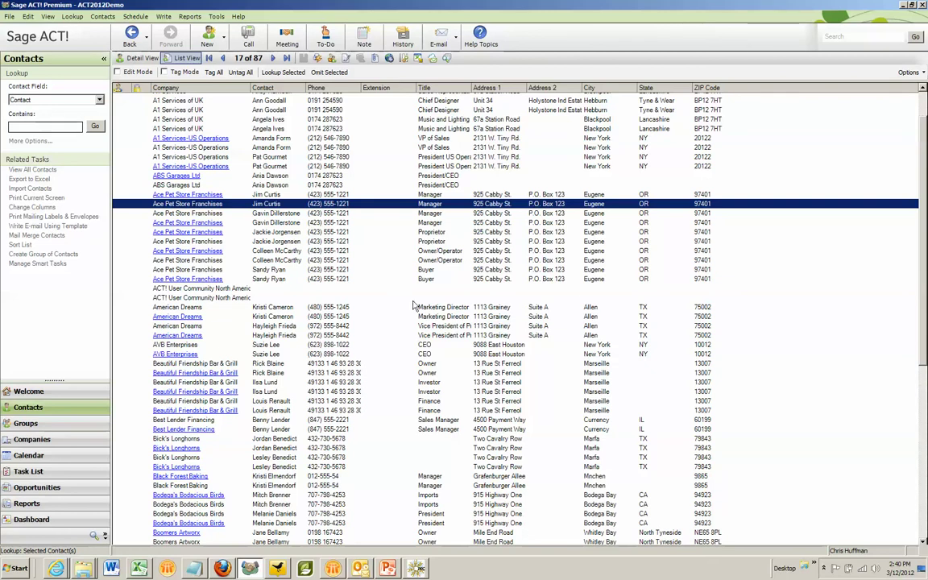
Step: Launch the Duplicate Remover Wizard, centre its window, and get past the welcome page
left_click(419, 564)
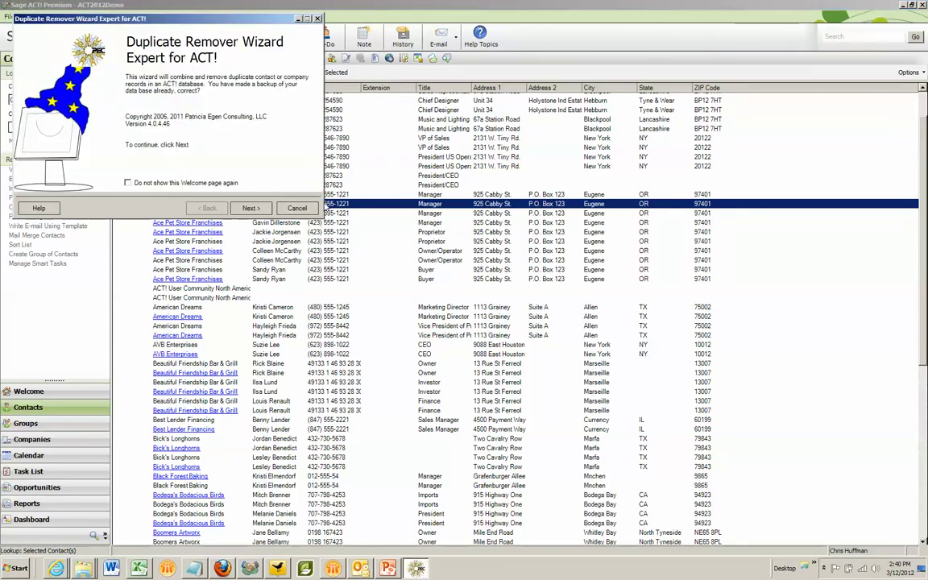
left_click_drag(221, 20, 403, 133)
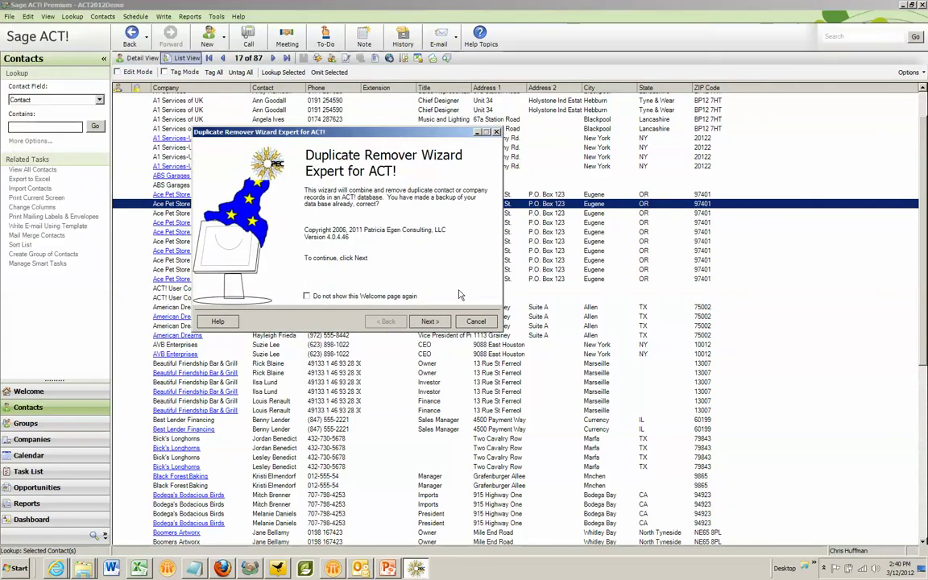
left_click(429, 320)
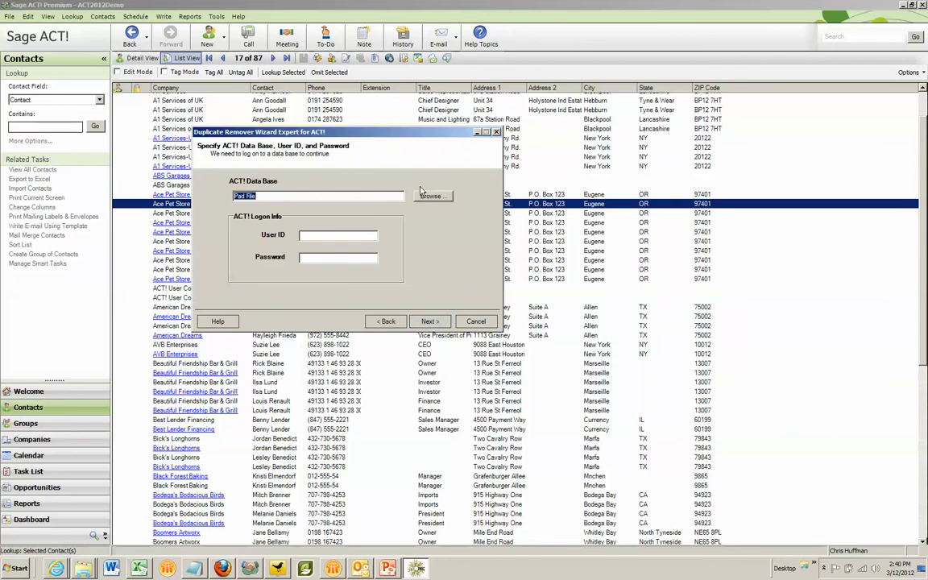
Step: Connect to the ACT2012Demo.PAD database with the user ID, skipping the backup
left_click(431, 197)
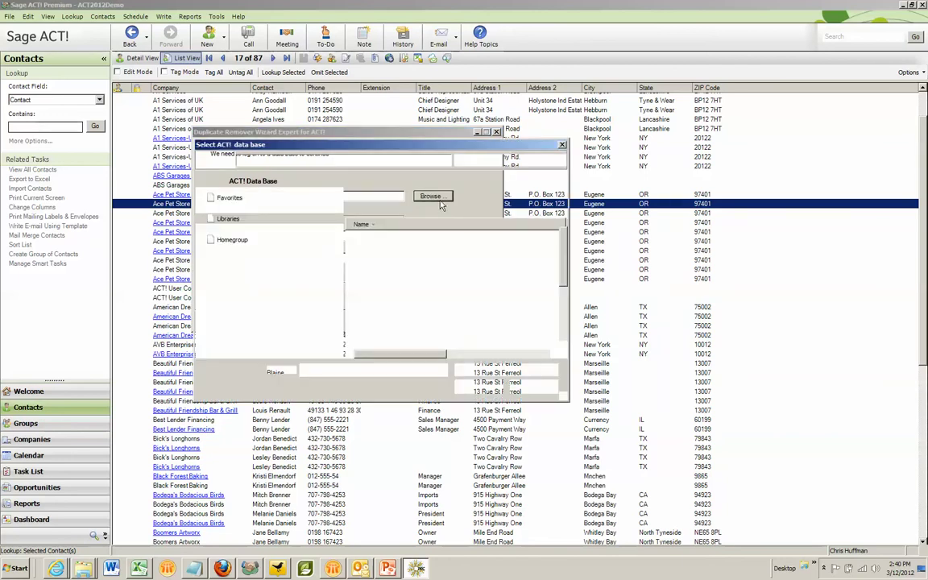
scroll(484, 298, "down", 3)
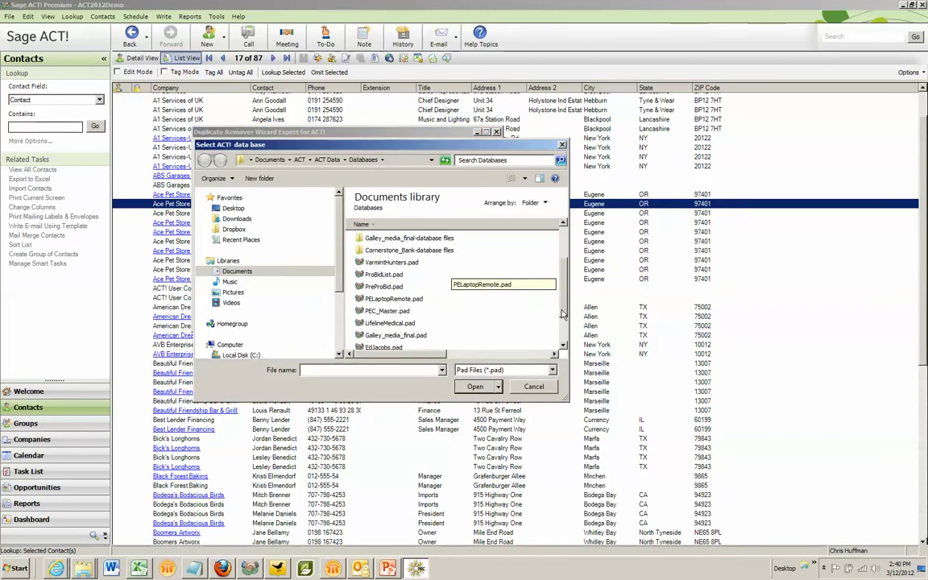
left_click(389, 331)
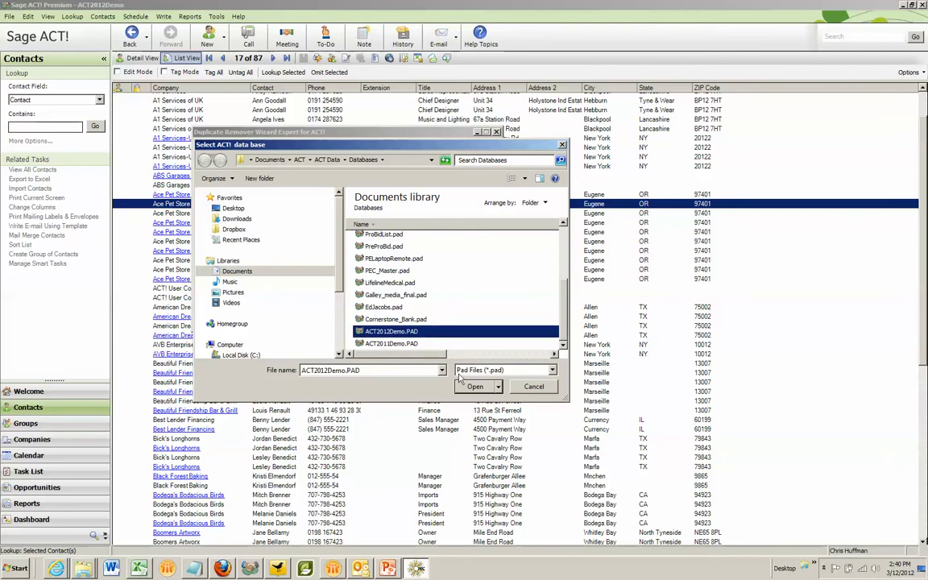
left_click(474, 386)
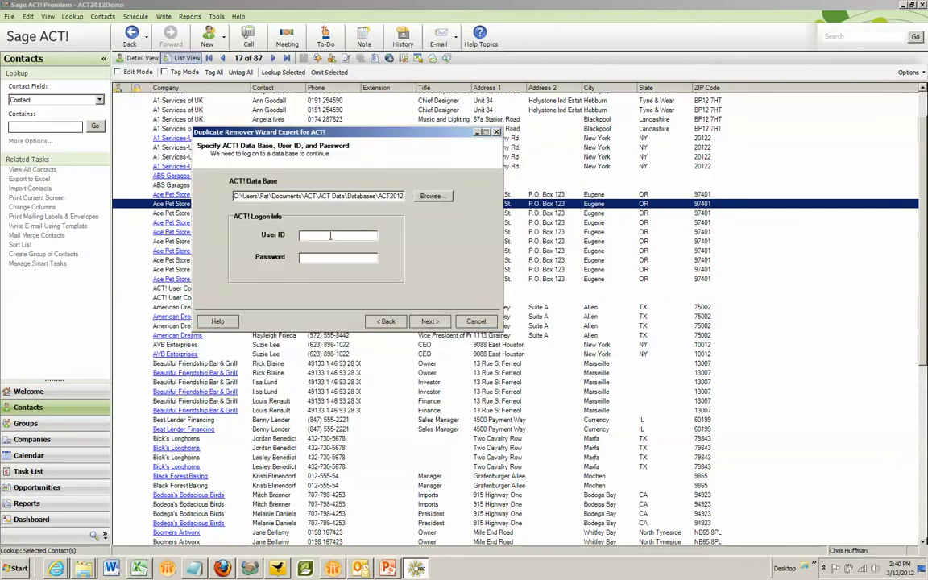
type("chris huffman")
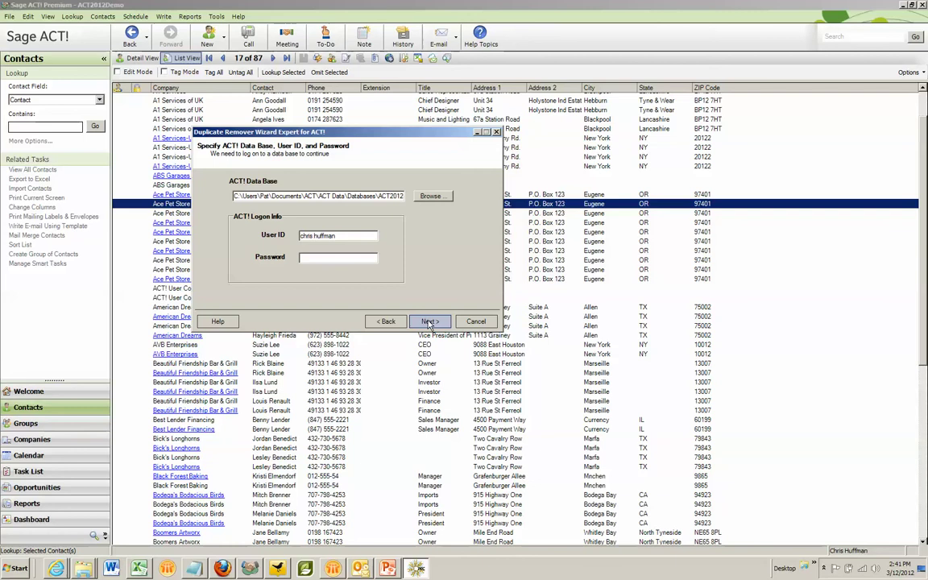
left_click(429, 322)
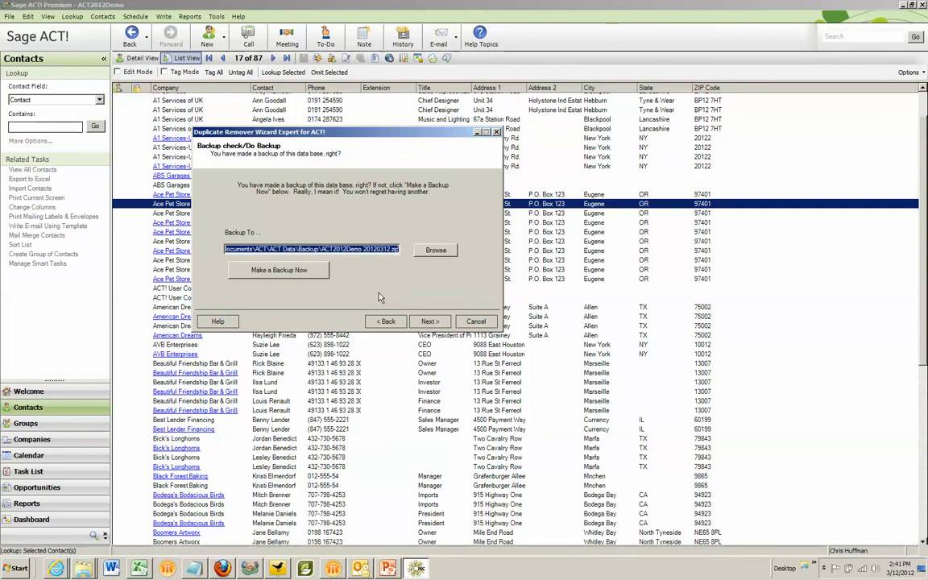
left_click(429, 321)
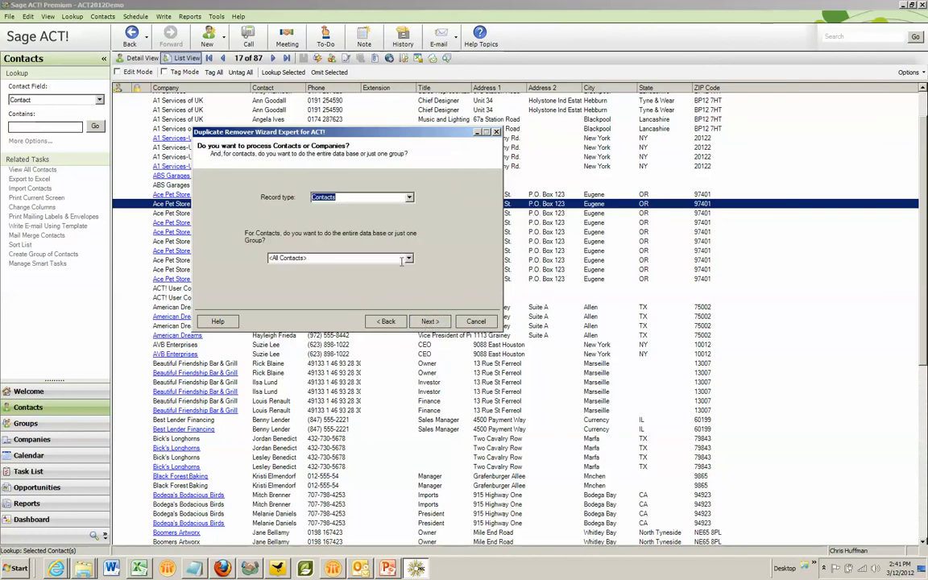
Step: Keep Contacts as the record type and <All Contacts> as the group to process
left_click(409, 198)
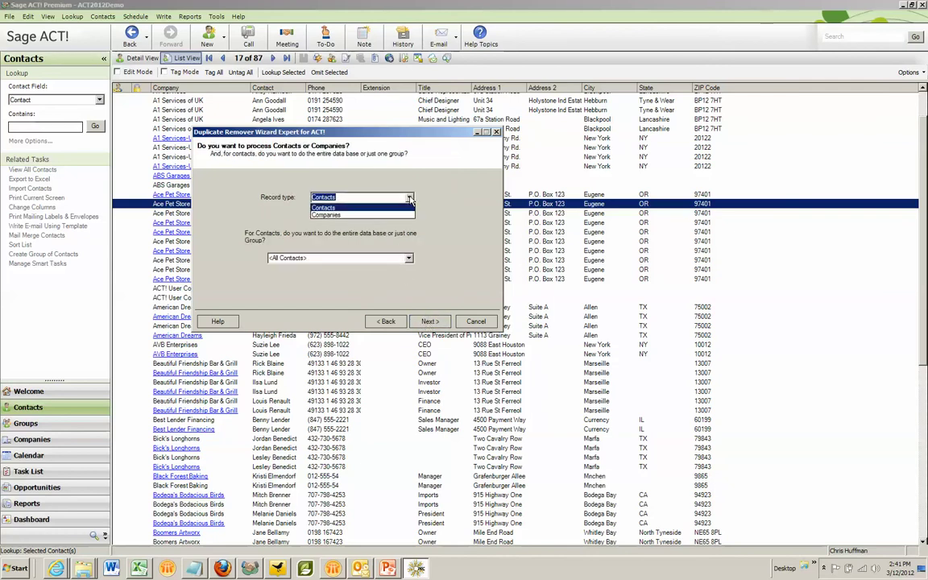
left_click(367, 207)
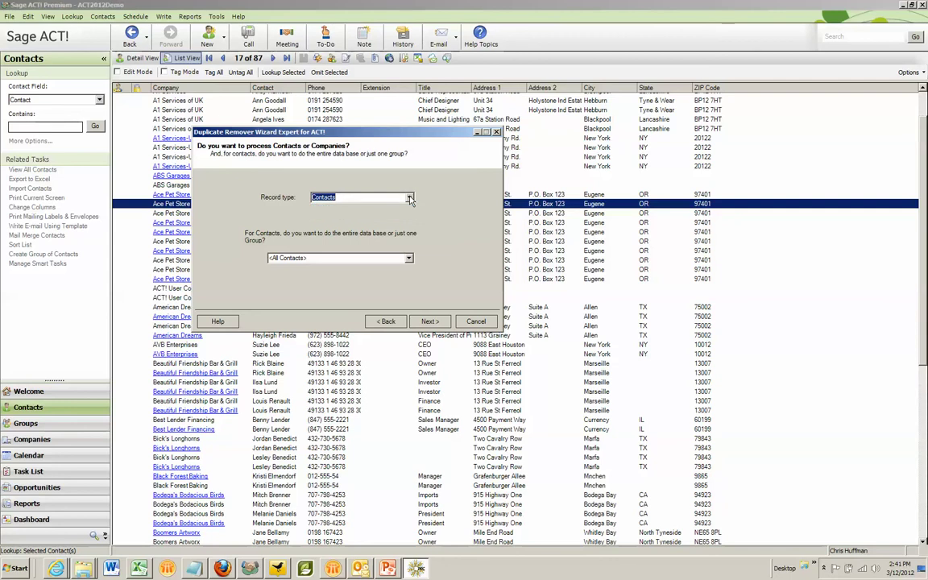
left_click(408, 259)
left_click(409, 261)
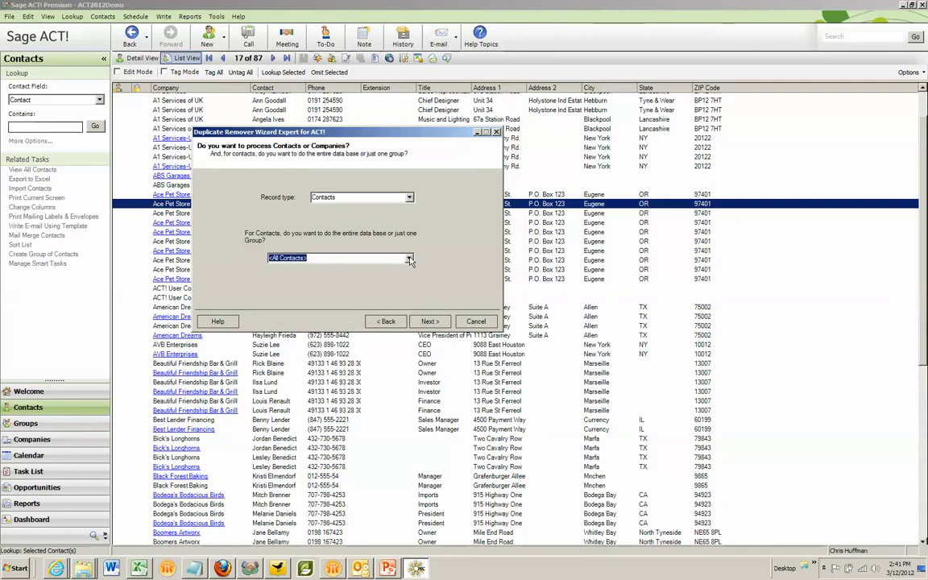
left_click(429, 321)
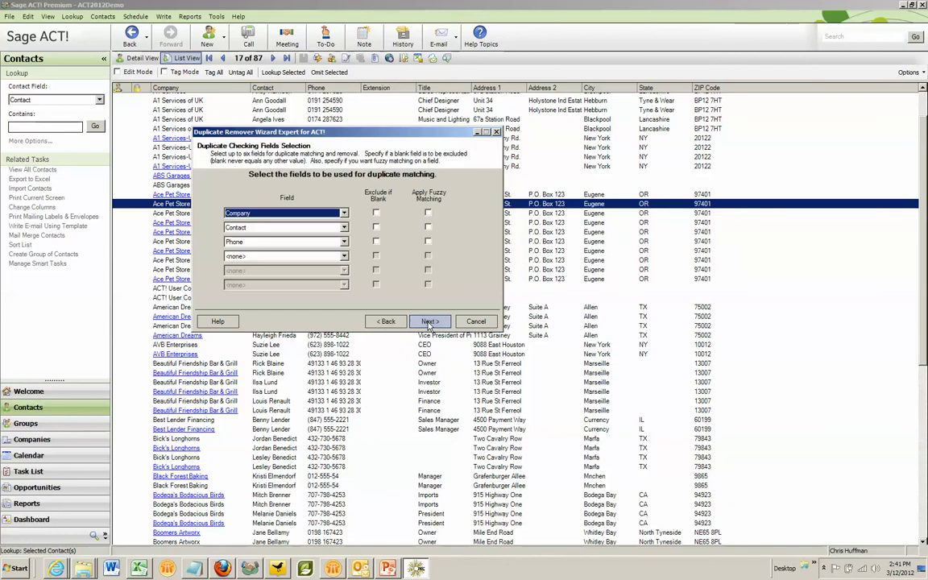
Step: Exclude blank Company values from duplicate matching and proceed to the processing options
left_click(376, 213)
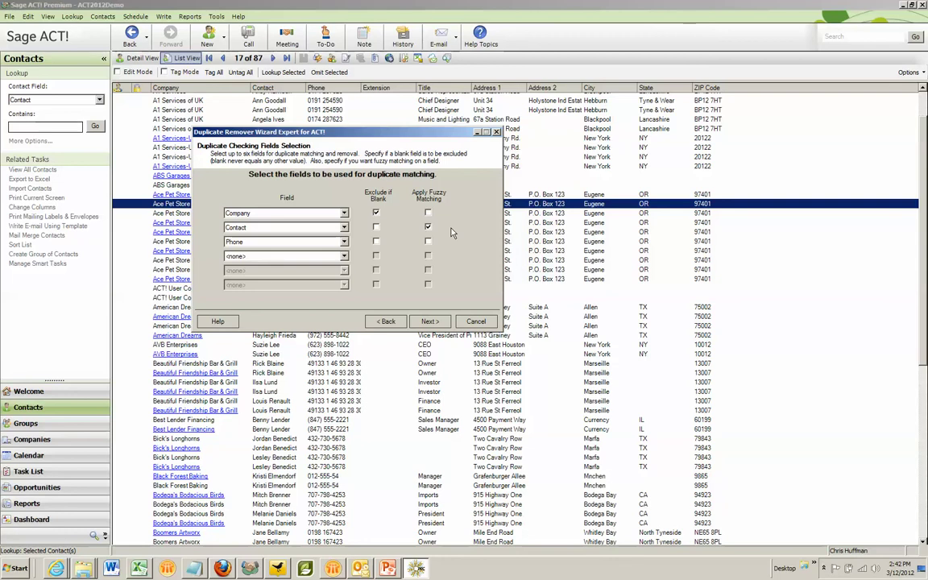
left_click(428, 321)
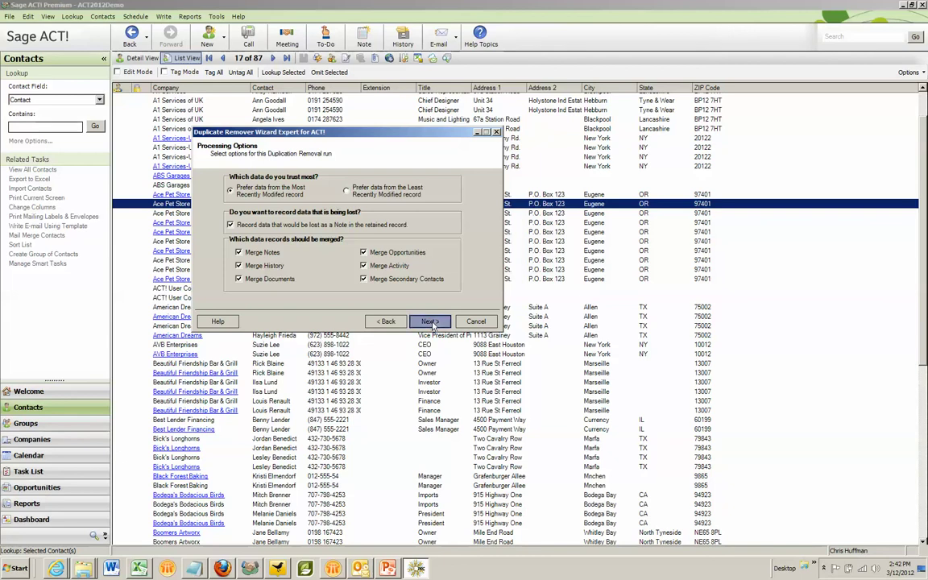
Step: Run the initial scan, finding 43 contacts with duplicates among 244 processed
left_click(429, 322)
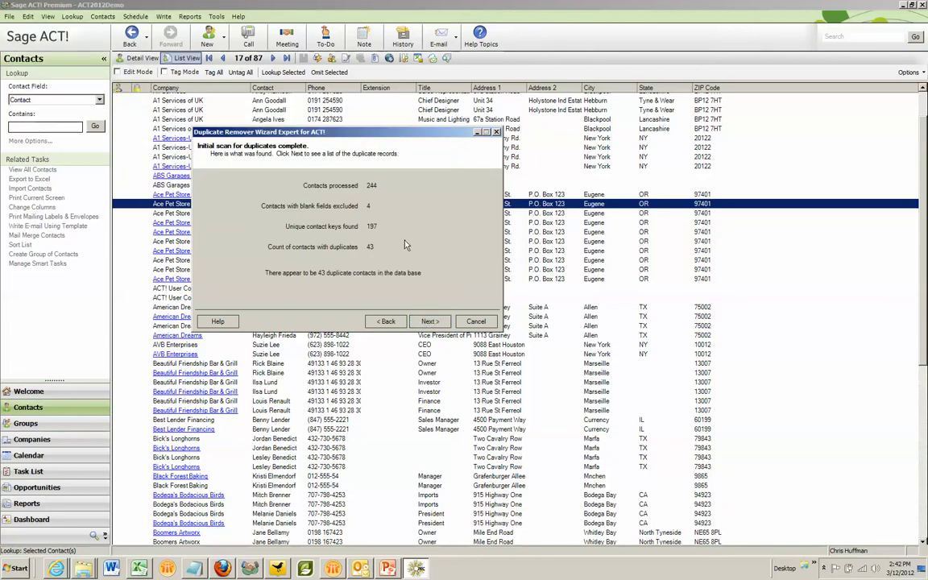
Step: Save the listed duplicate records as a new ACT! group named 'dips' and return to ACT!
left_click(429, 321)
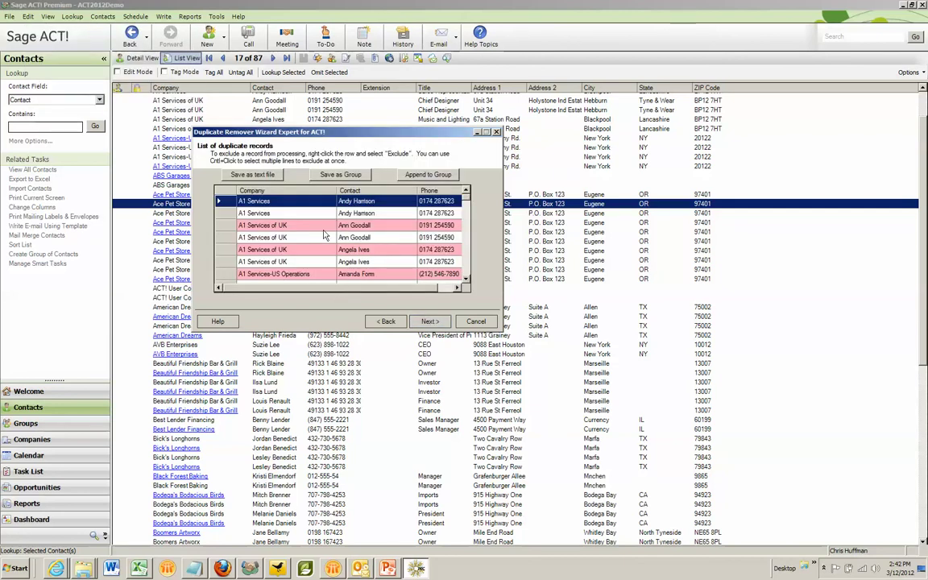
right_click(298, 216)
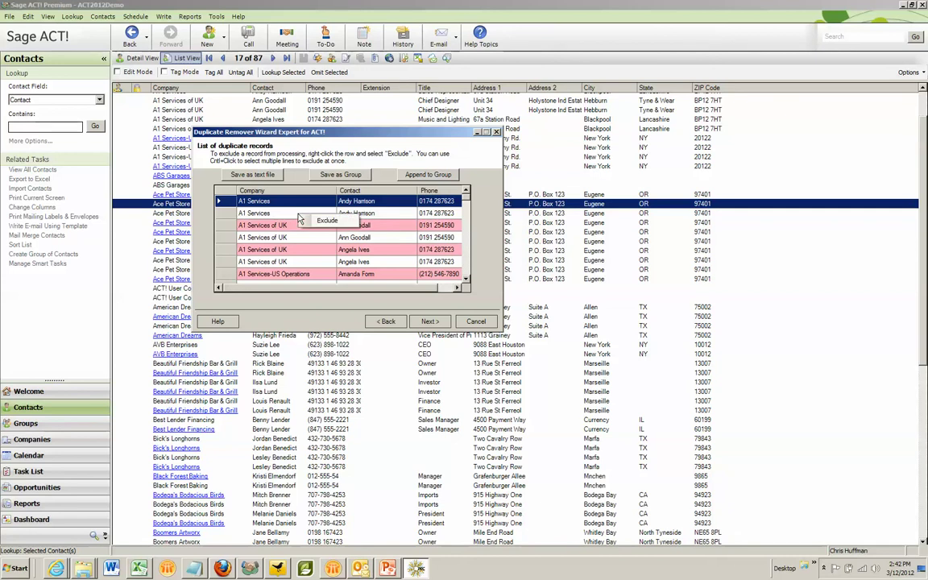
left_click(346, 177)
left_click_drag(159, 39, 451, 284)
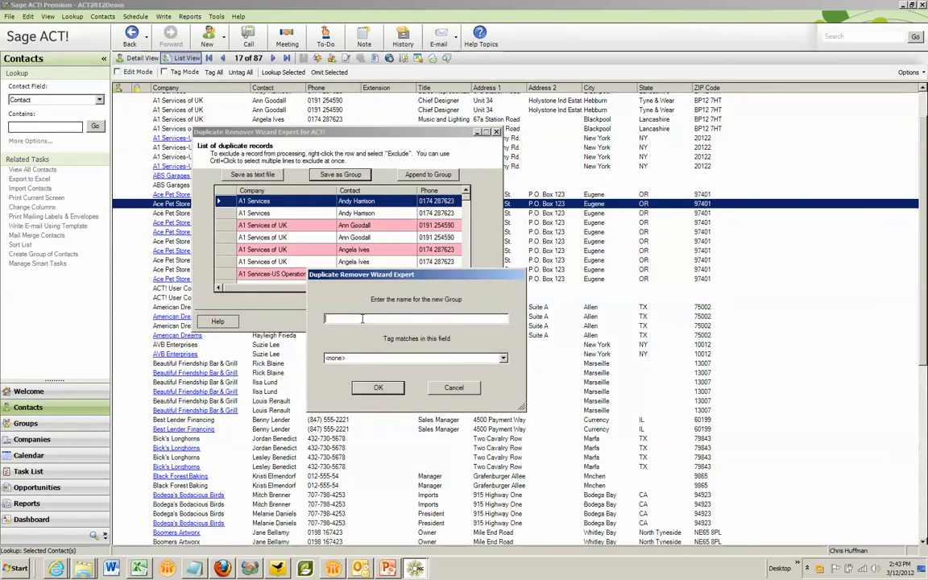
type("dips")
left_click(377, 388)
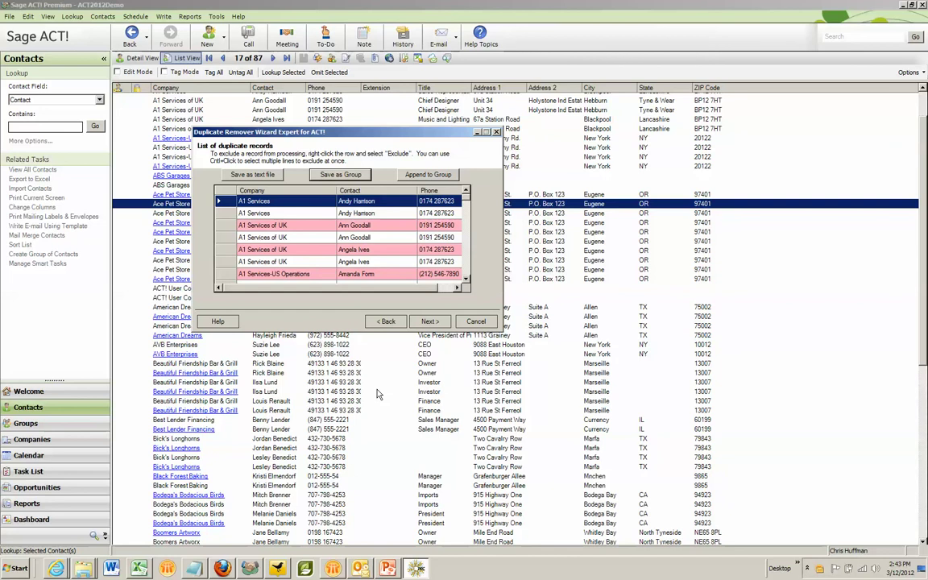
left_click(281, 363)
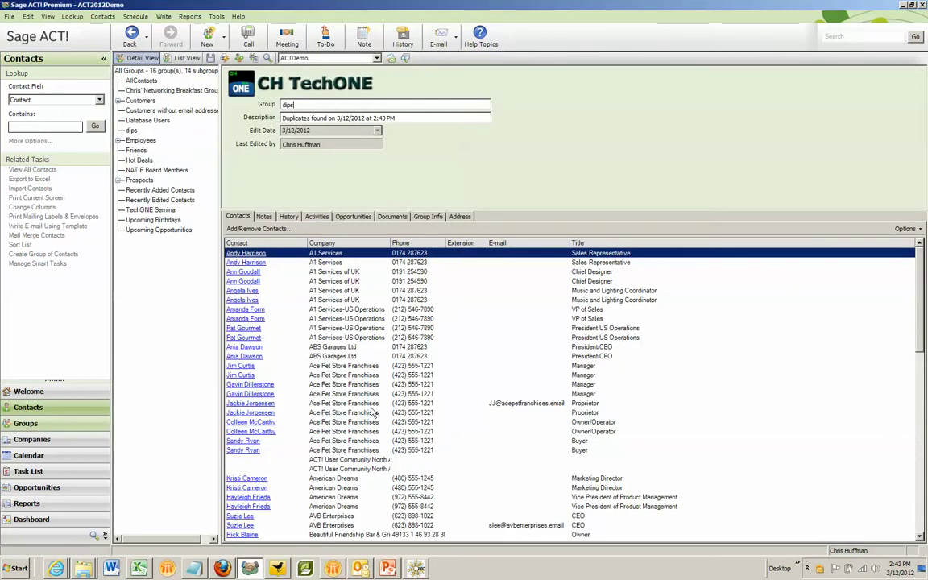
Step: Open the dips group to inspect its duplicate contacts, then return to the wizard
left_click(131, 131)
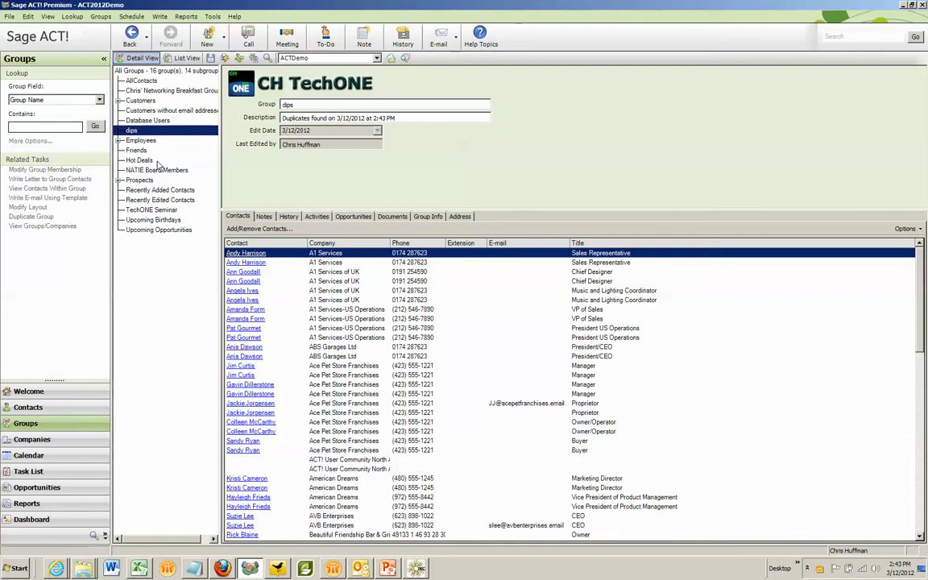
right_click(361, 290)
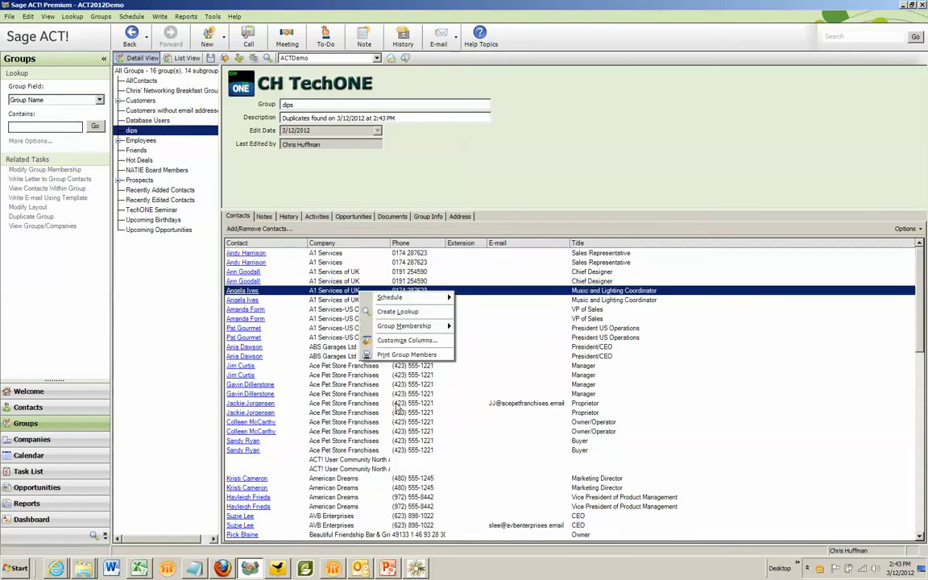
left_click(416, 569)
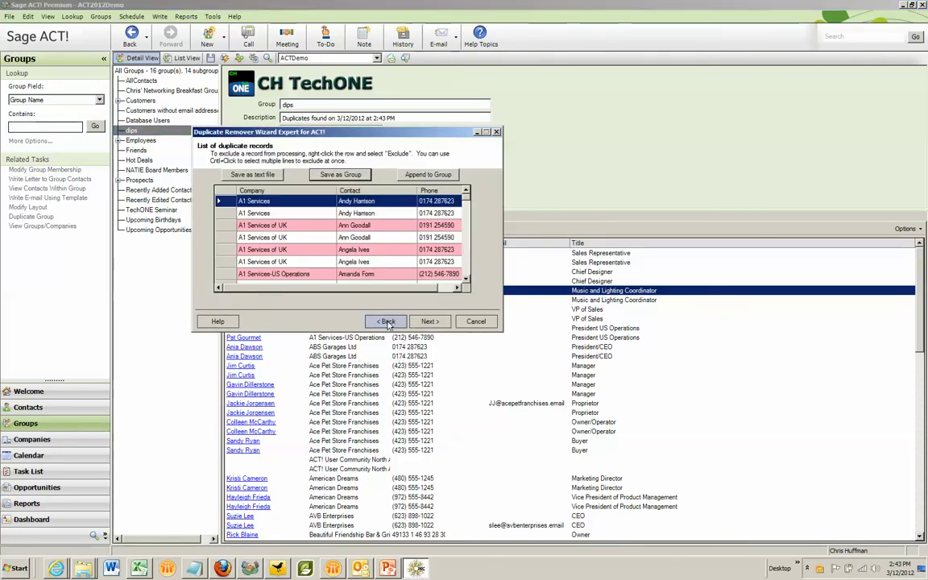
Step: Go back to the group selection page and choose the dips group to process
left_click(386, 321)
left_click(386, 322)
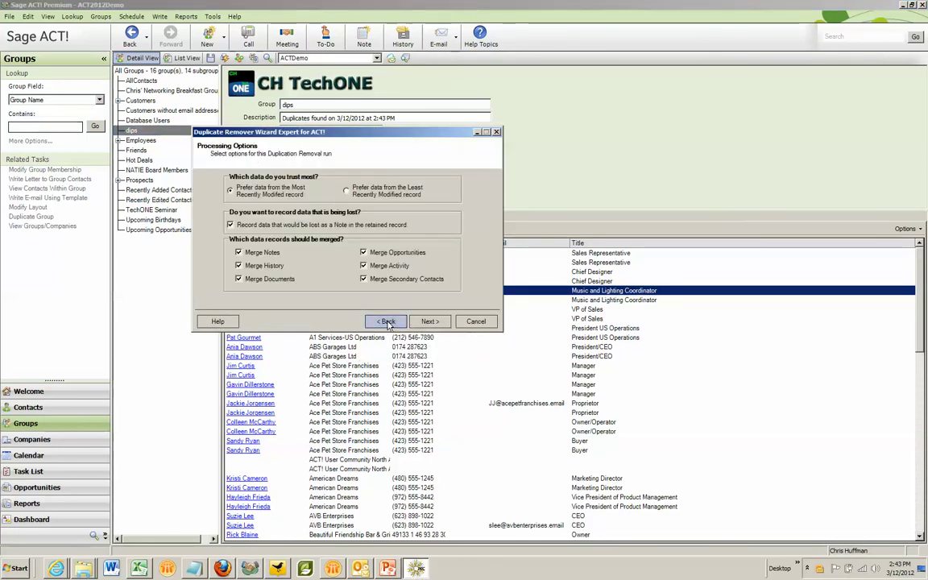
left_click(386, 321)
left_click(386, 321)
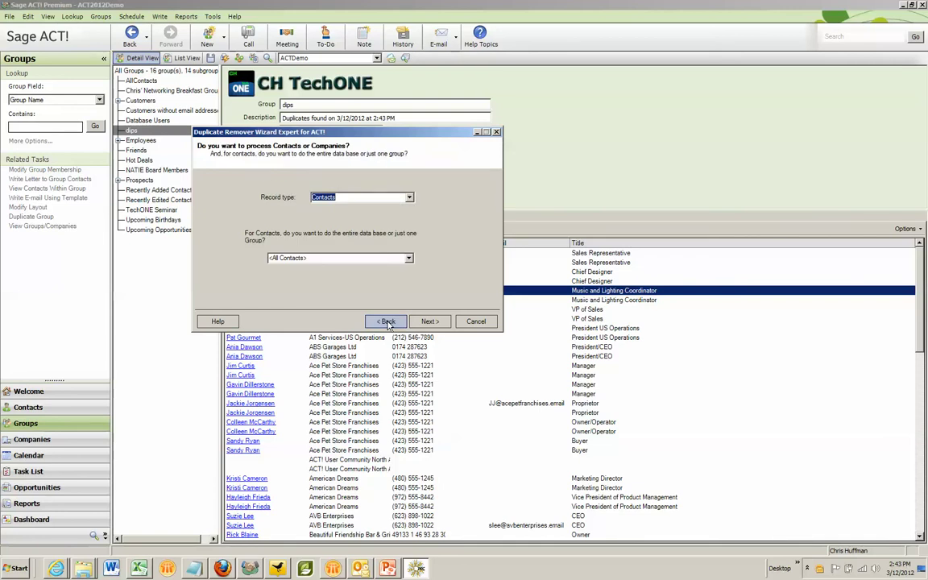
left_click(371, 257)
scroll(338, 294, "down", 3)
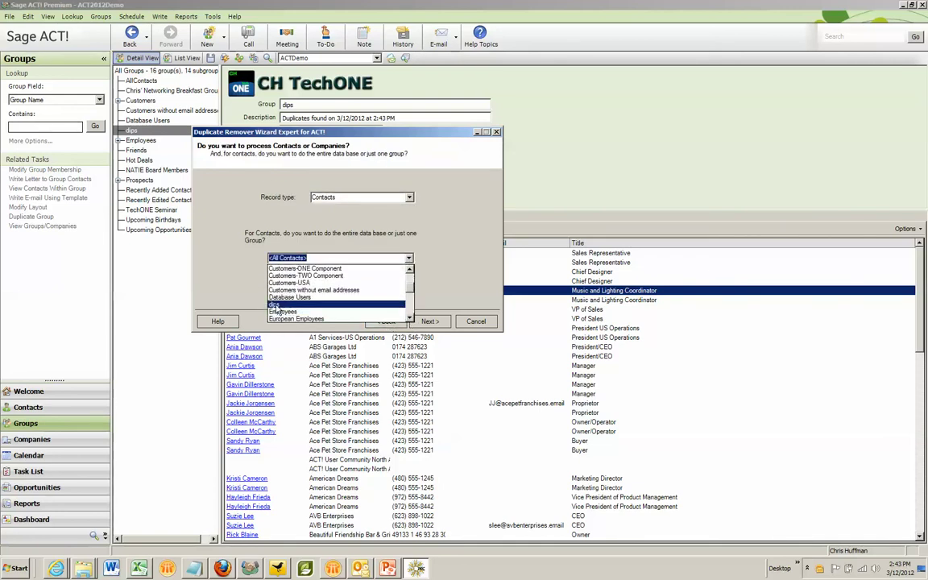
left_click(287, 305)
Step: Rescan dips on Company, Contact and Phone, finding 42 duplicates, and confirm removal
left_click(430, 321)
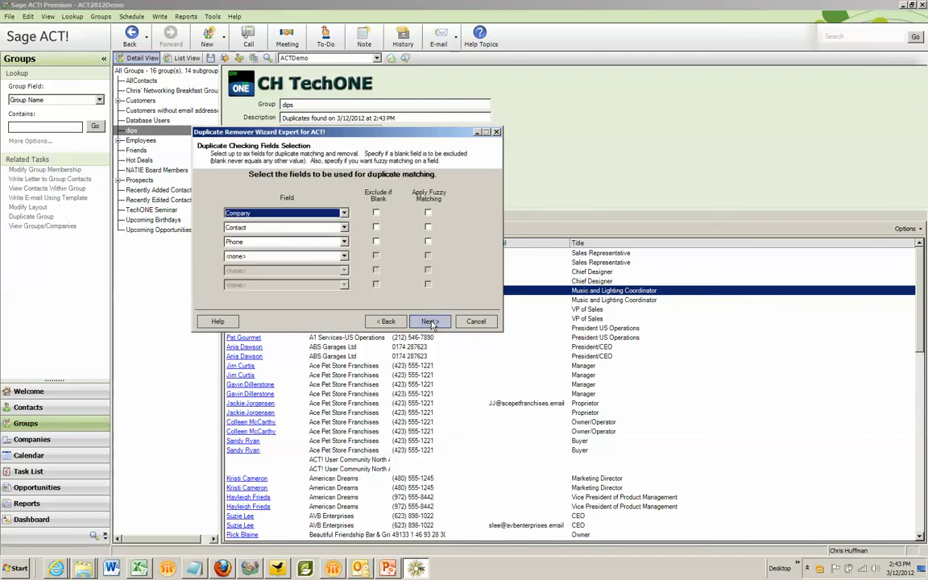
left_click(428, 322)
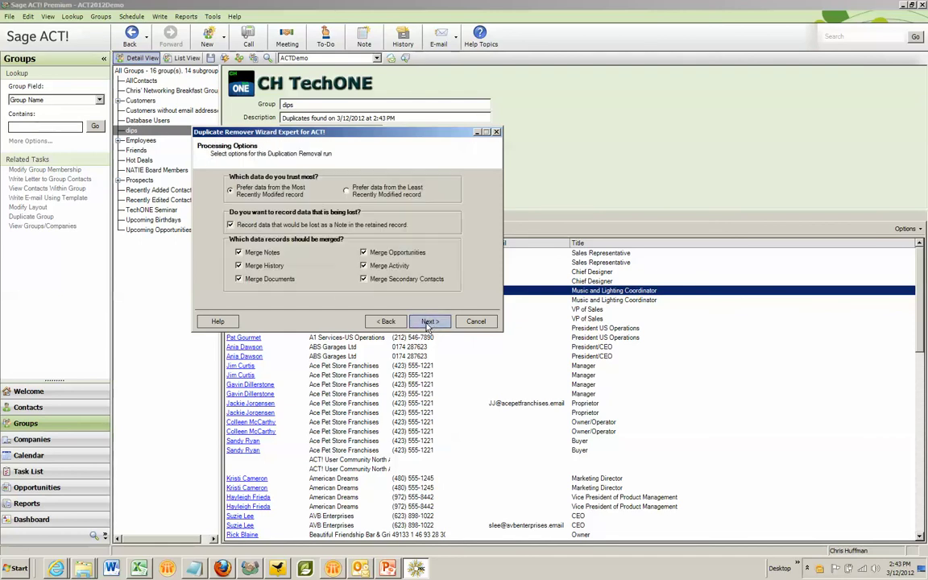
left_click(429, 321)
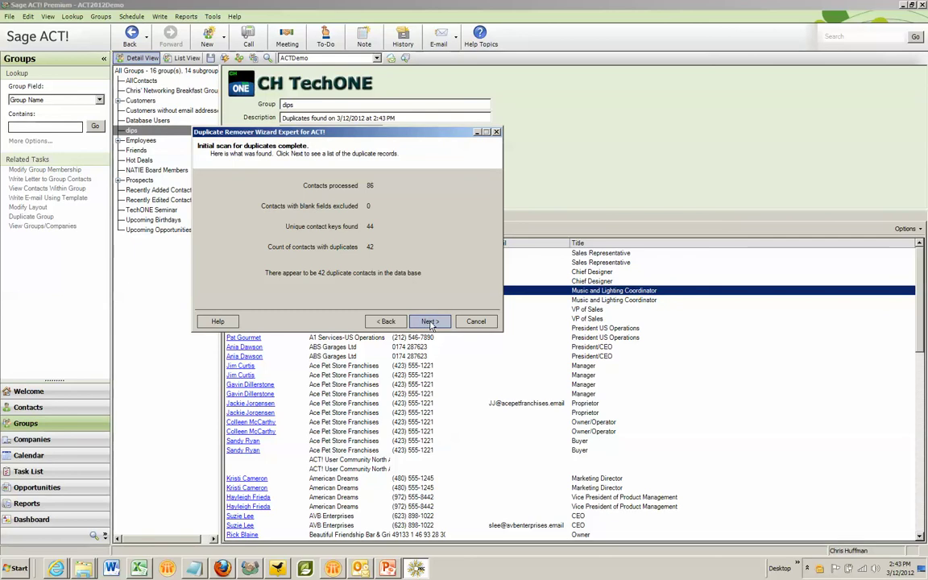
left_click(430, 322)
left_click(430, 322)
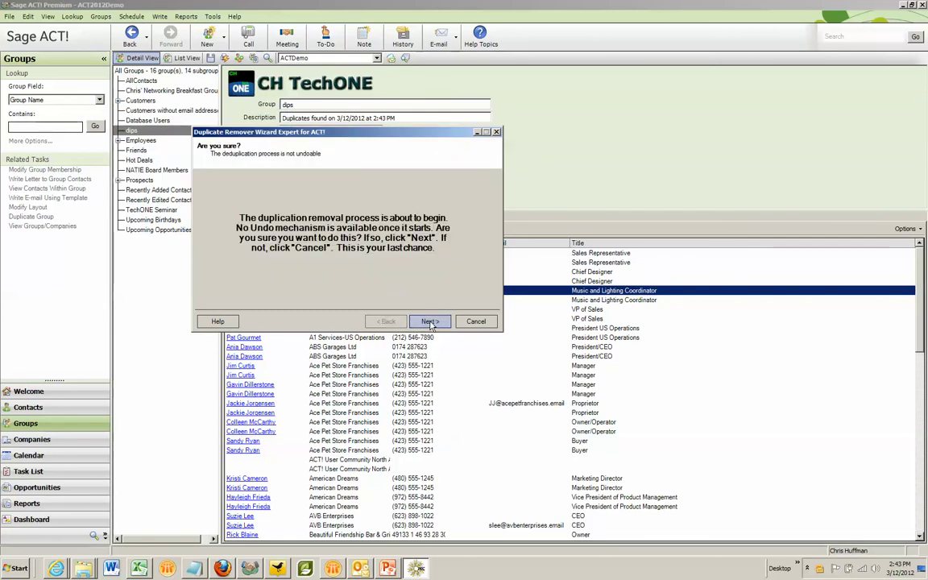
left_click(430, 321)
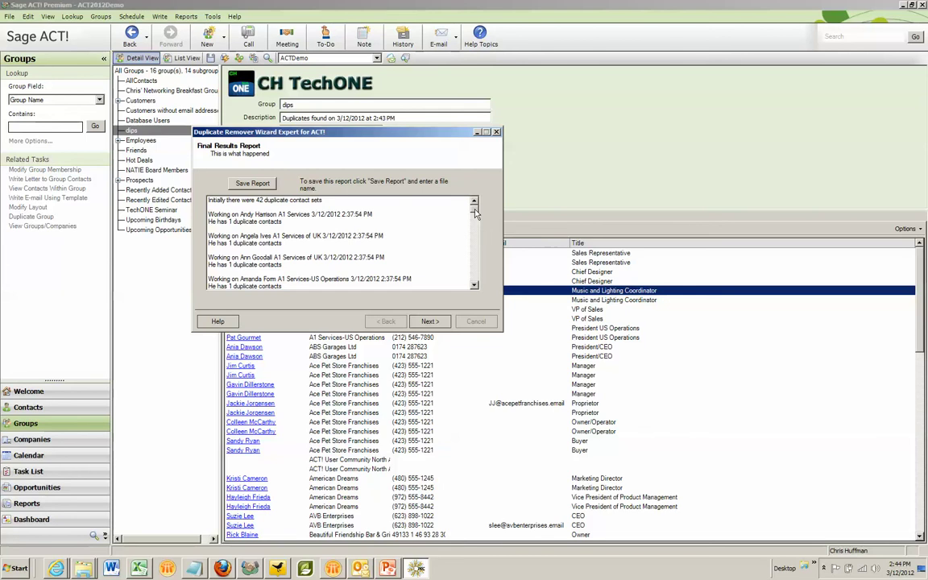
Step: Let the merge finish and review the Final Results Report of 42 duplicate contact sets
left_click_drag(477, 216, 477, 282)
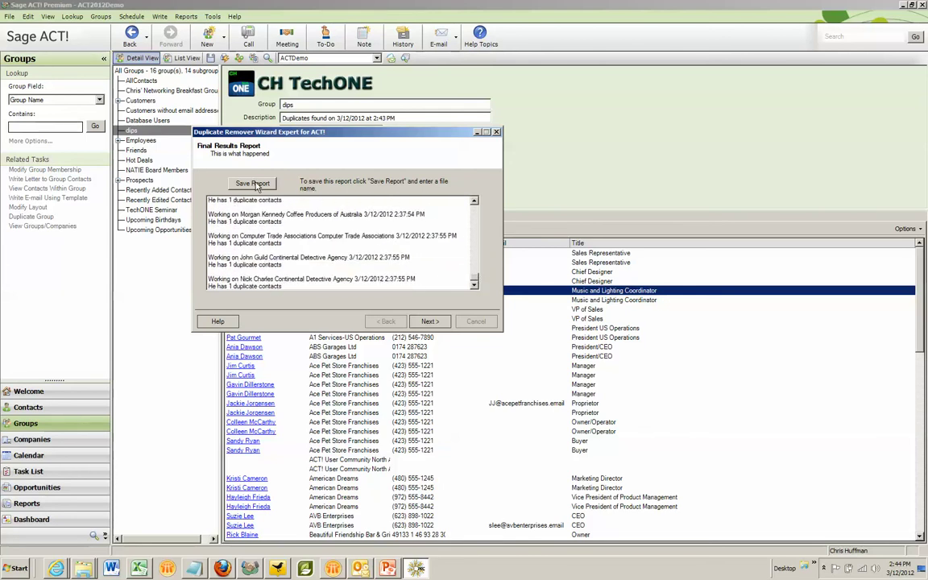
Step: Finish and close the wizard, leaving the dips group's contacts displayed in ACT!
left_click(429, 321)
left_click(432, 322)
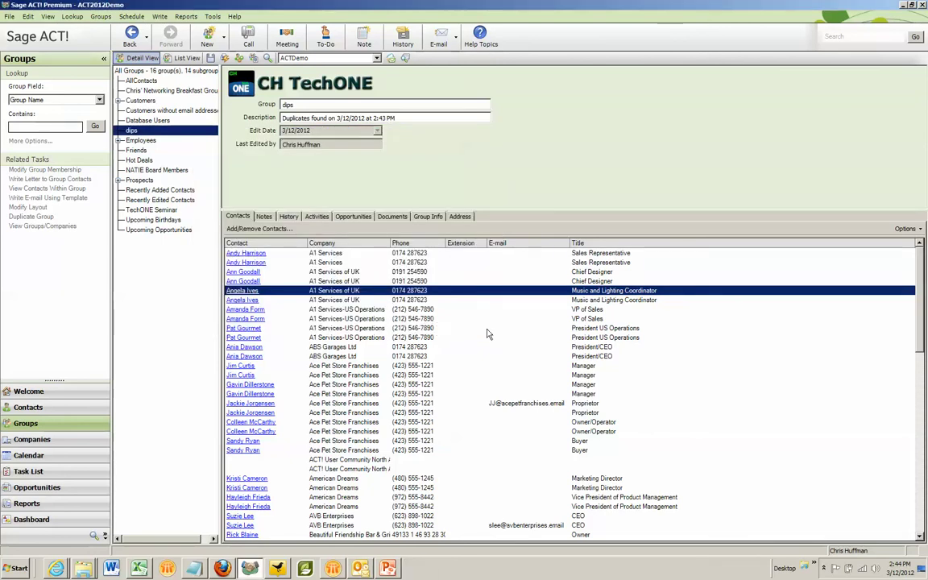